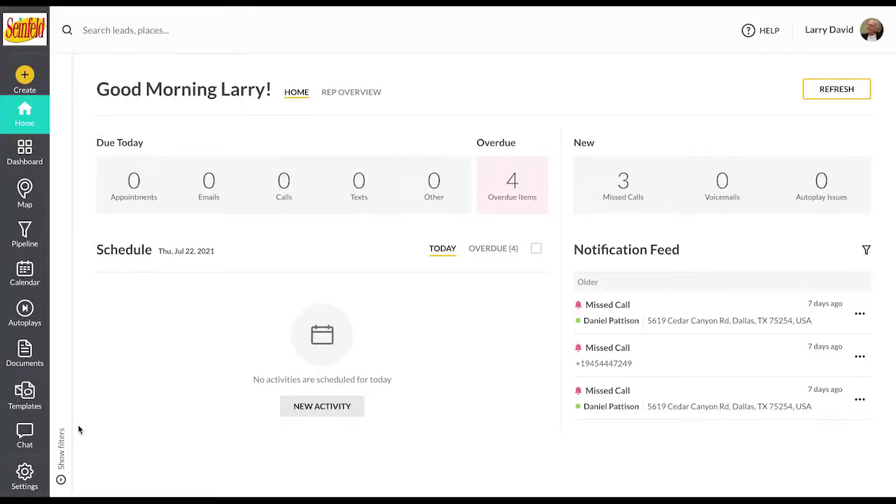
# Open the Calendar section of the company settings.
pyautogui.click(22, 479)
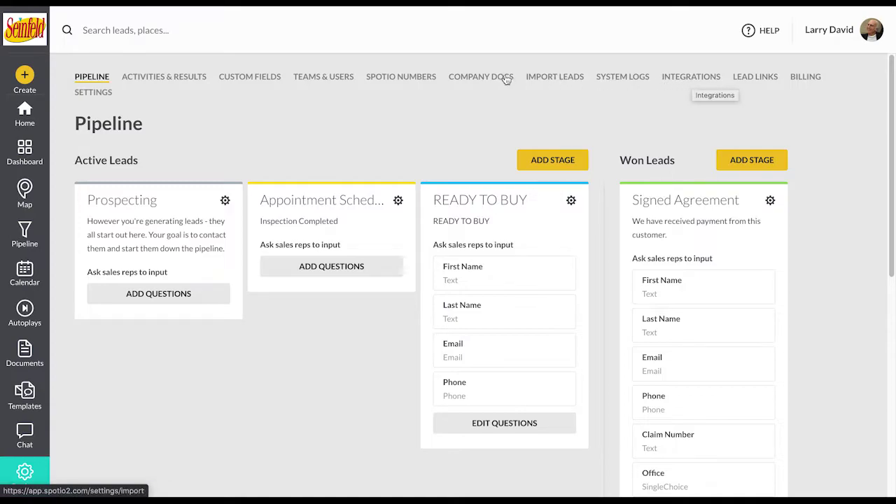
pyautogui.click(88, 93)
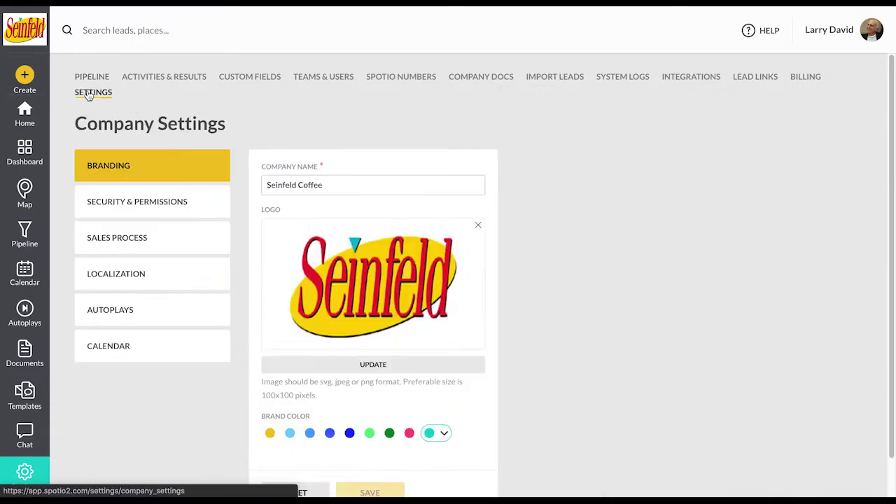
pyautogui.click(132, 358)
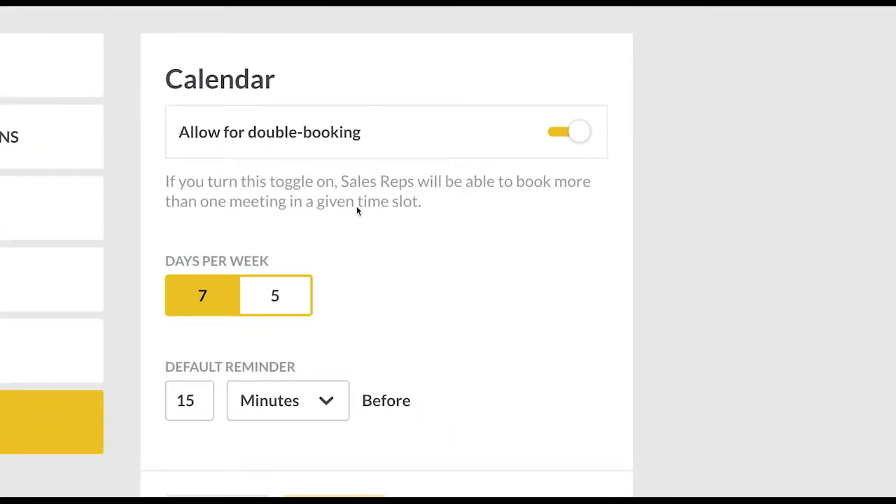
pyautogui.click(580, 137)
pyautogui.click(580, 137)
pyautogui.click(273, 297)
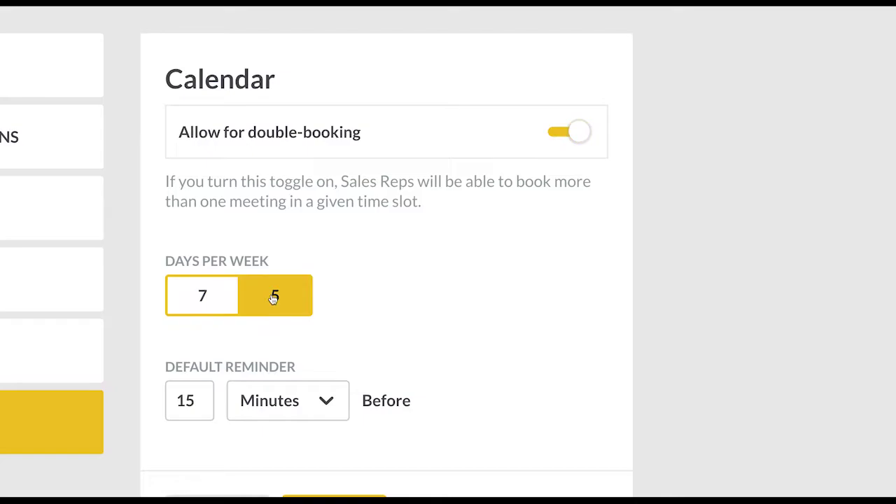
pyautogui.click(217, 298)
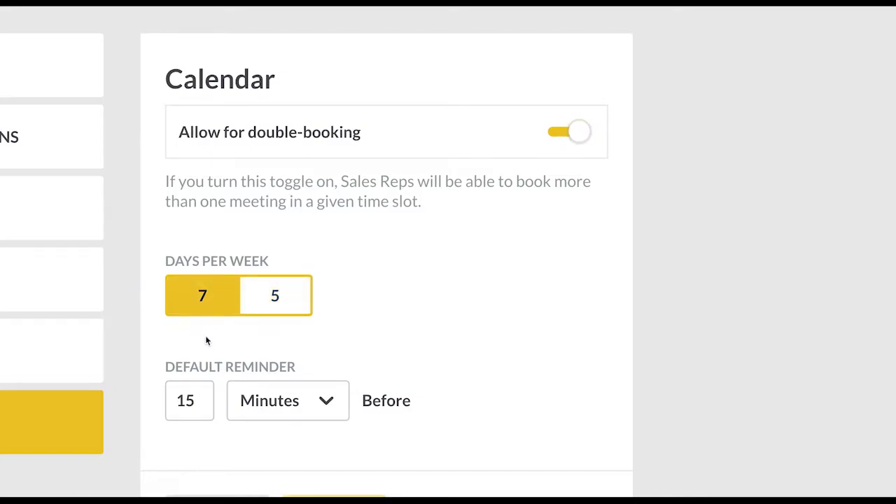
# Set the default calendar reminder to 30 minutes before and save the calendar settings.
pyautogui.click(201, 399)
pyautogui.press('BackSpace')
pyautogui.press('BackSpace')
pyautogui.write('30')
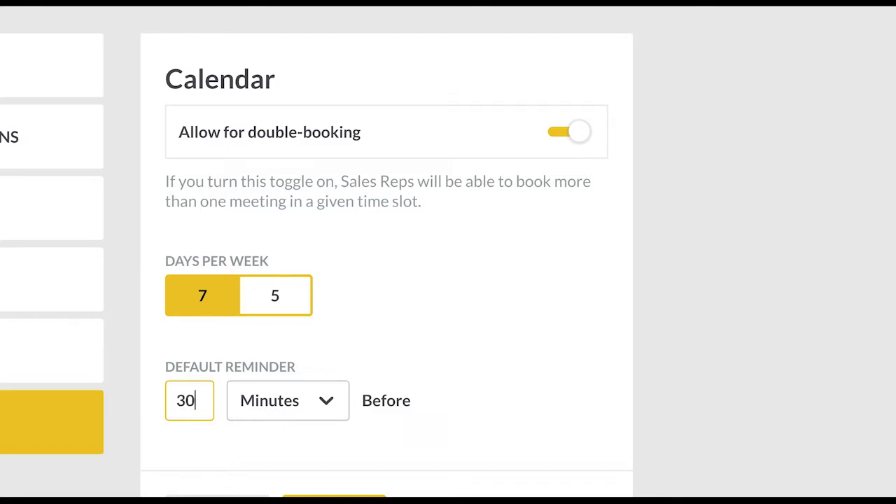
pyautogui.click(270, 389)
pyautogui.scroll(-3, 271, 390)
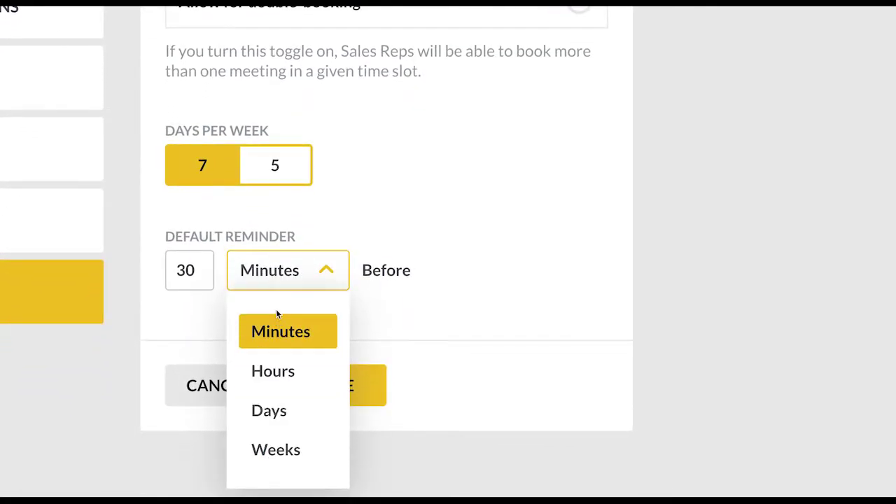
pyautogui.click(390, 277)
pyautogui.click(203, 270)
pyautogui.click(560, 279)
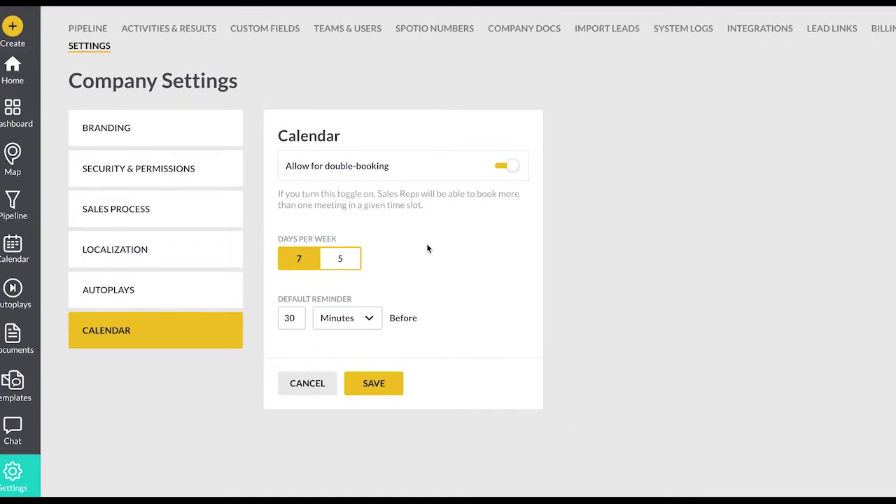
pyautogui.click(341, 394)
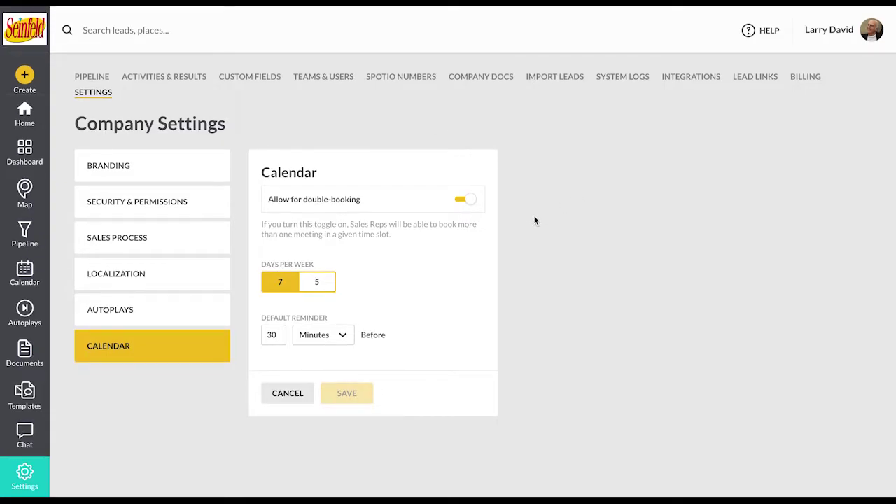
# In the personal integration settings, choose to integrate the calendar and select Other Calendar for syncing.
pyautogui.click(831, 32)
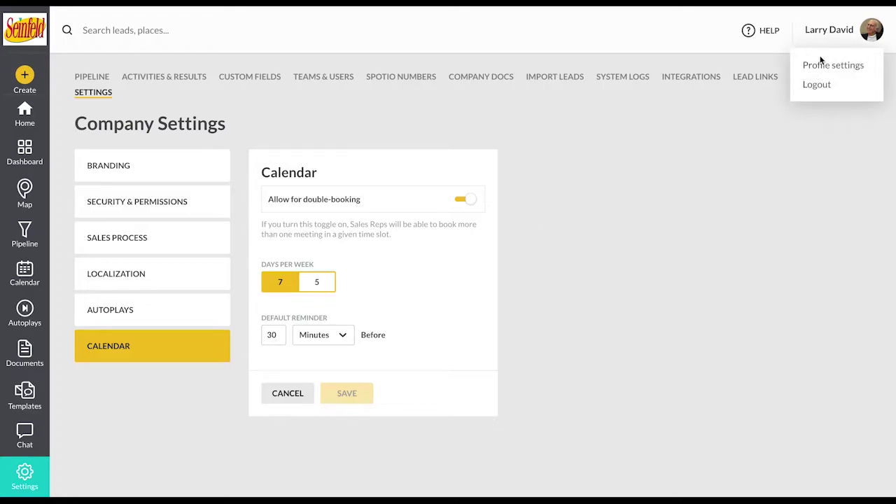
pyautogui.click(832, 64)
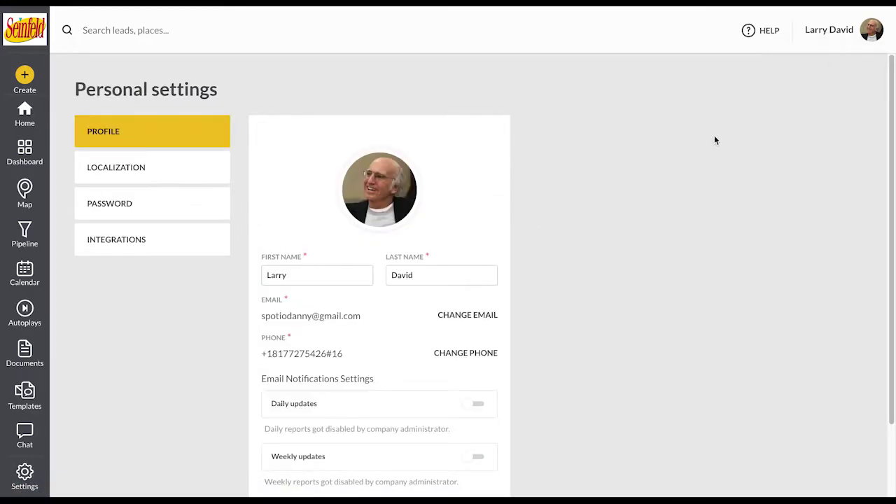
pyautogui.click(176, 241)
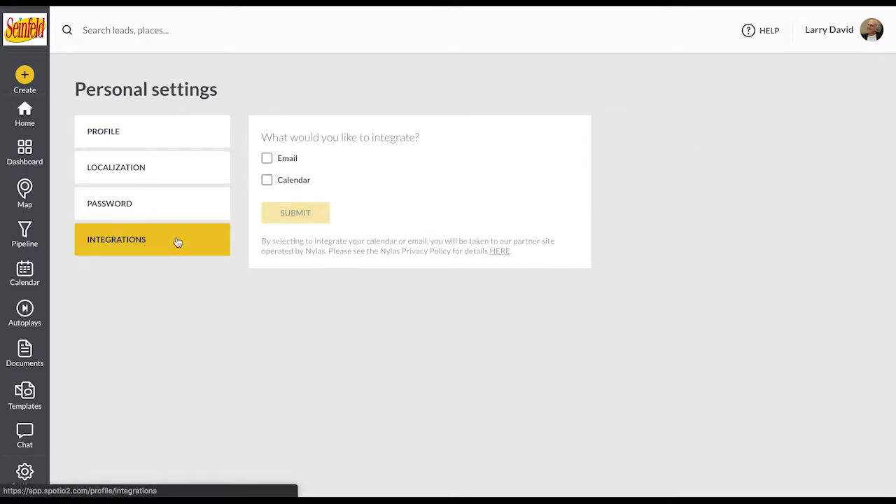
pyautogui.click(268, 182)
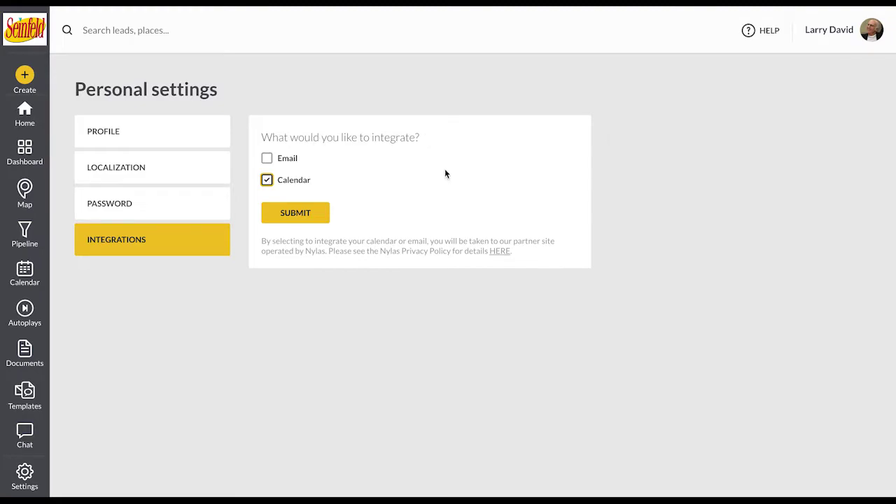
pyautogui.click(291, 212)
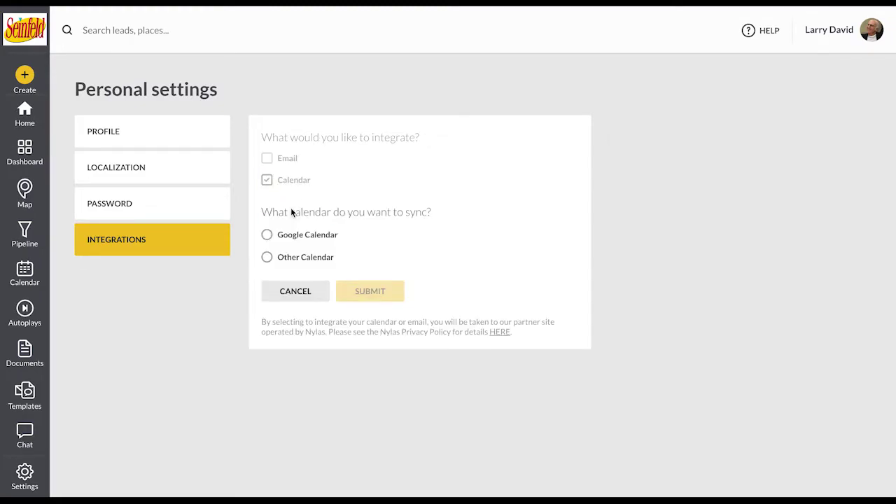
pyautogui.click(267, 238)
pyautogui.click(267, 259)
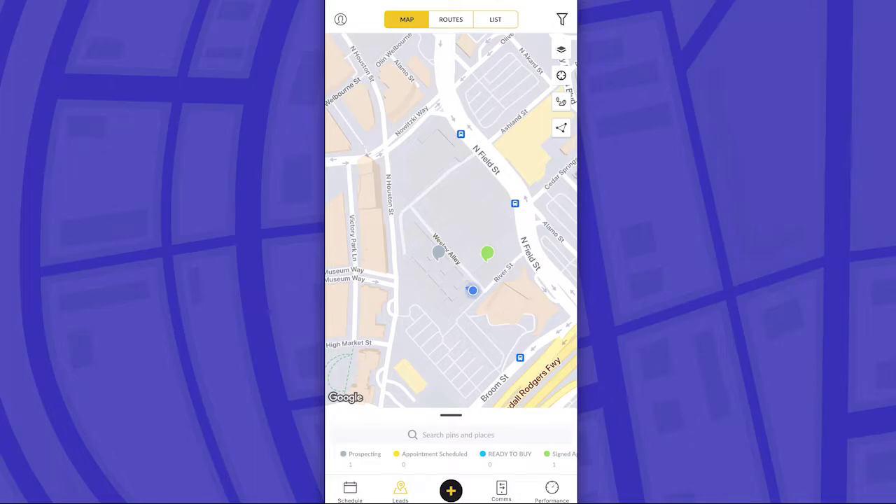
# In the SPOTIO mobile app's profile integrations, select Calendar with Google Calendar as the calendar to sync and submit the choice.
pyautogui.click(340, 20)
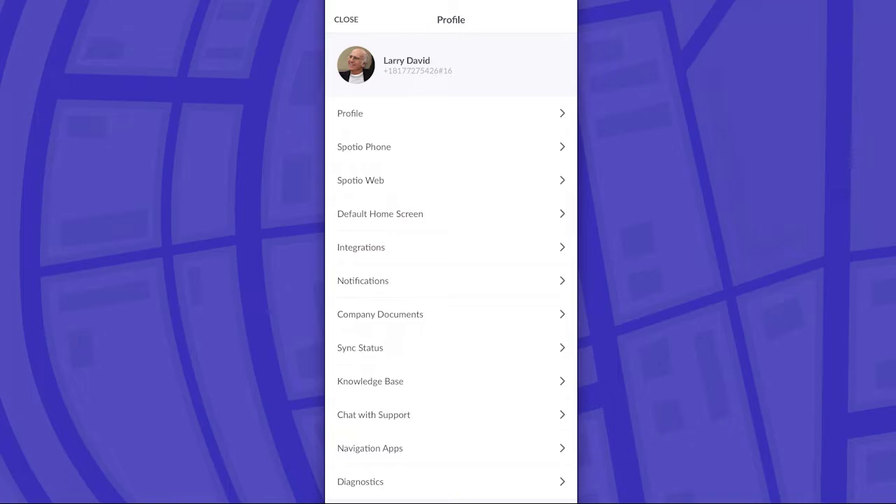
pyautogui.click(361, 247)
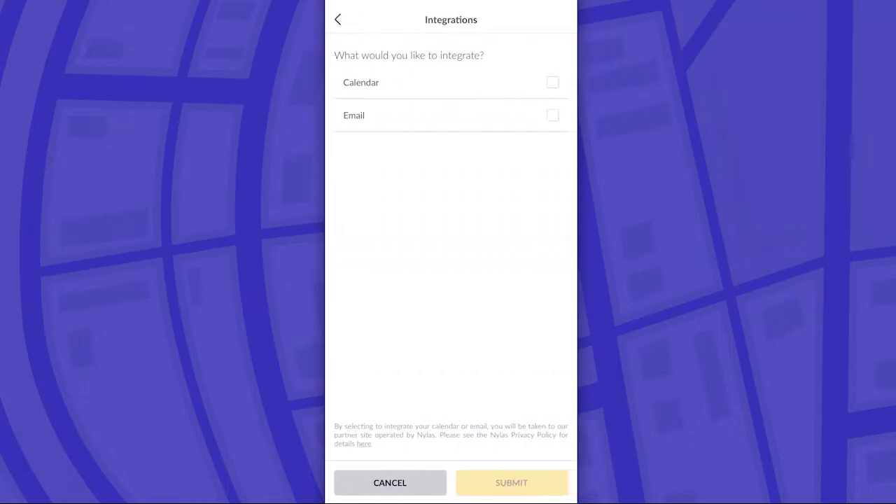
pyautogui.click(552, 83)
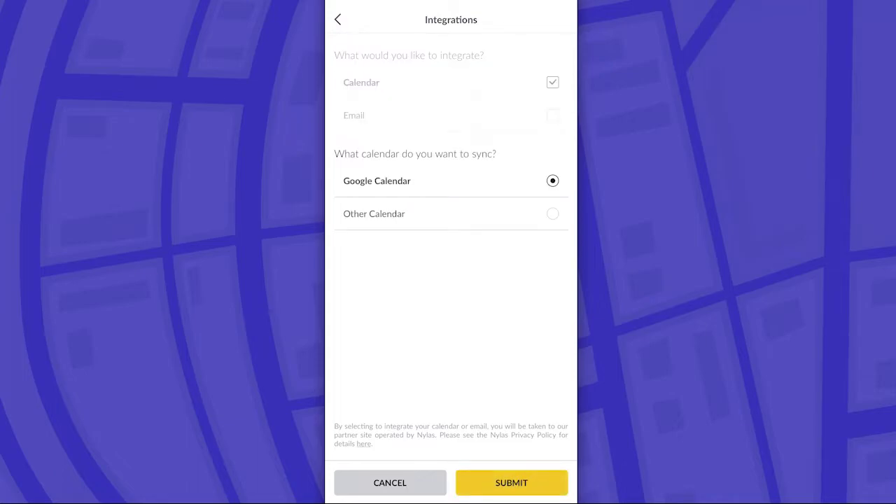
pyautogui.click(552, 213)
pyautogui.click(552, 181)
pyautogui.click(511, 482)
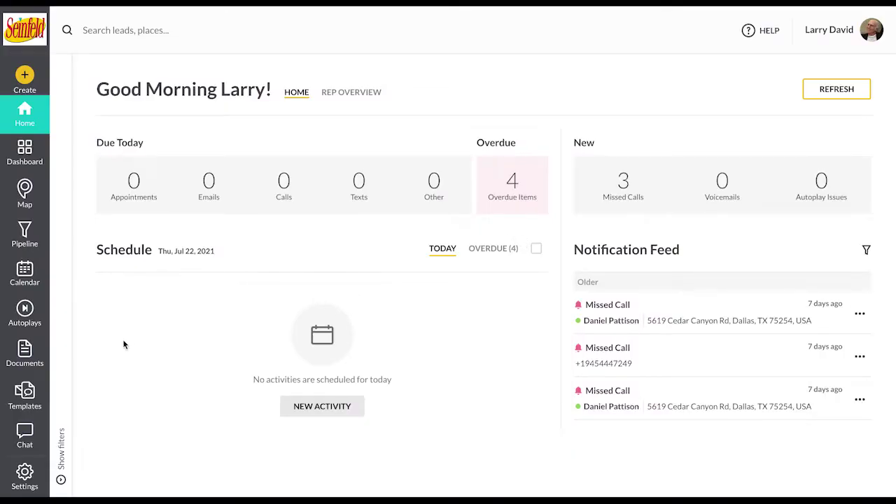
# Open the web app's Activities & Results settings at the common activities for all stages.
pyautogui.click(24, 475)
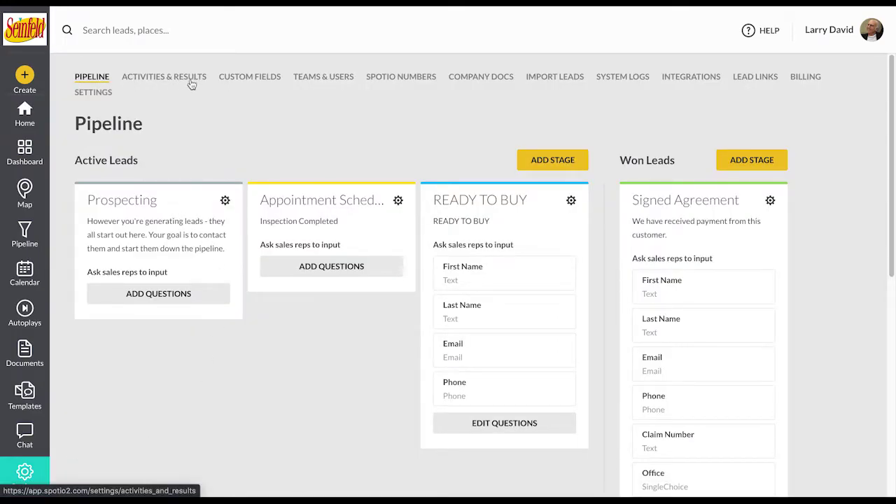
pyautogui.click(154, 82)
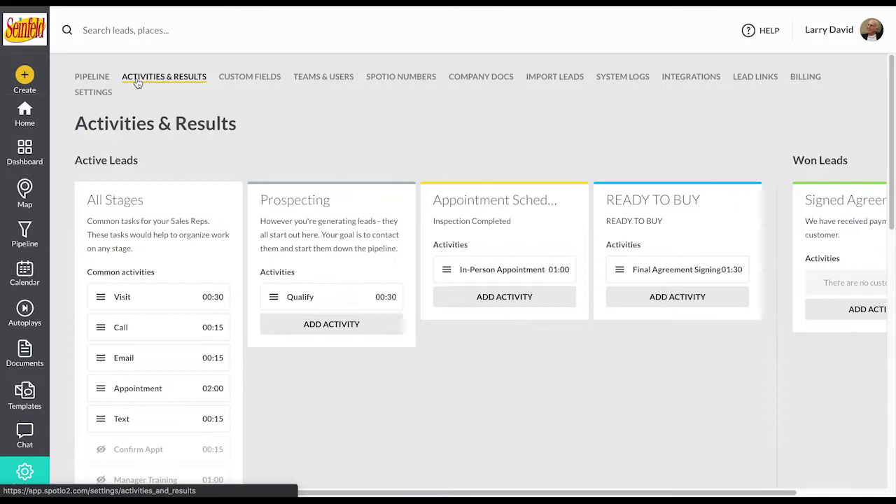
pyautogui.scroll(-2, 176, 157)
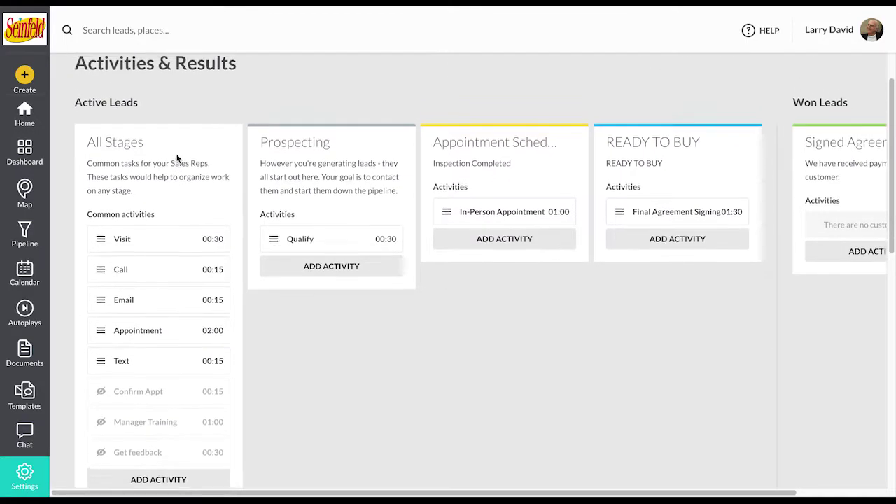
pyautogui.scroll(1, 178, 158)
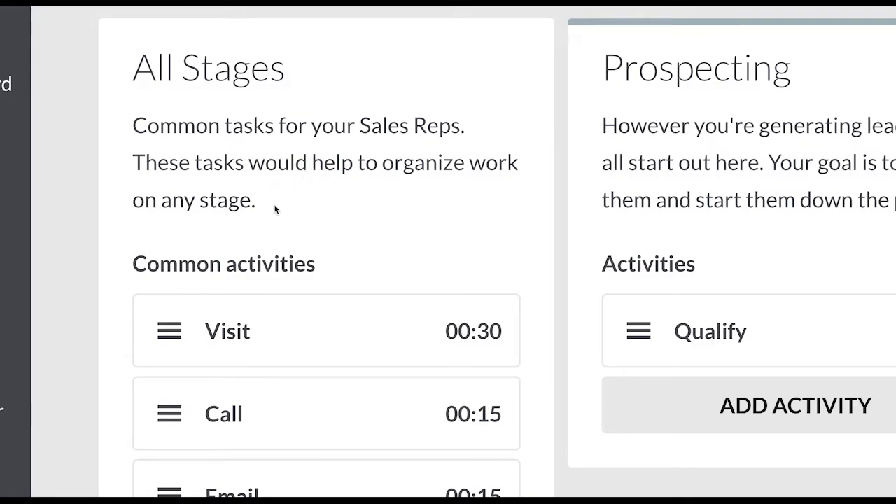
pyautogui.scroll(-3, 276, 209)
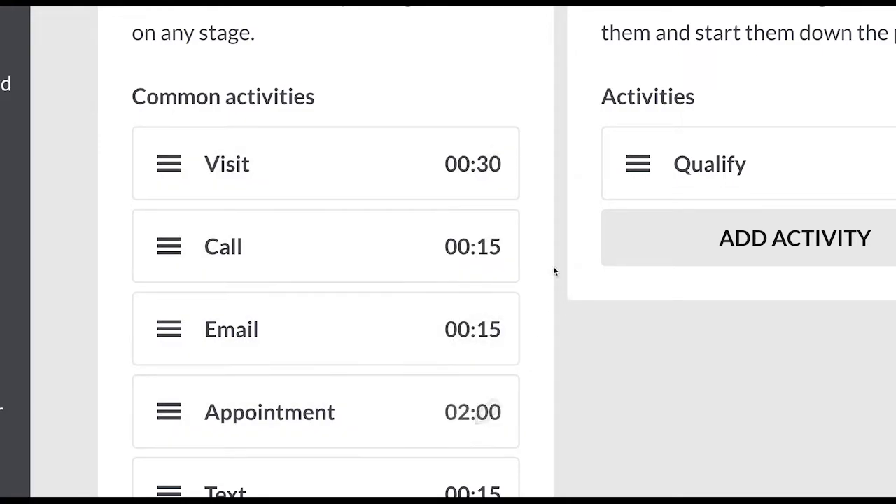
# Set the recommended duration of the Visit common activity to 01:30 and save it.
pyautogui.click(486, 162)
pyautogui.click(477, 204)
pyautogui.scroll(-2, 455, 310)
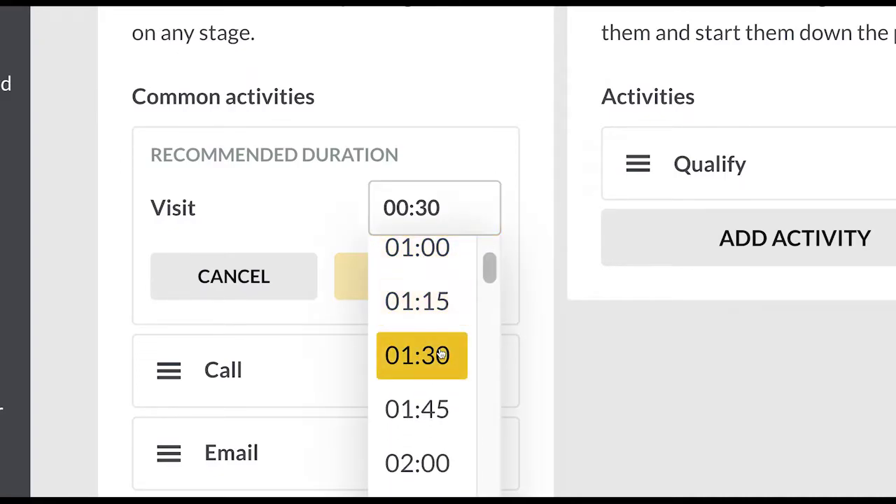
pyautogui.click(441, 354)
pyautogui.click(413, 271)
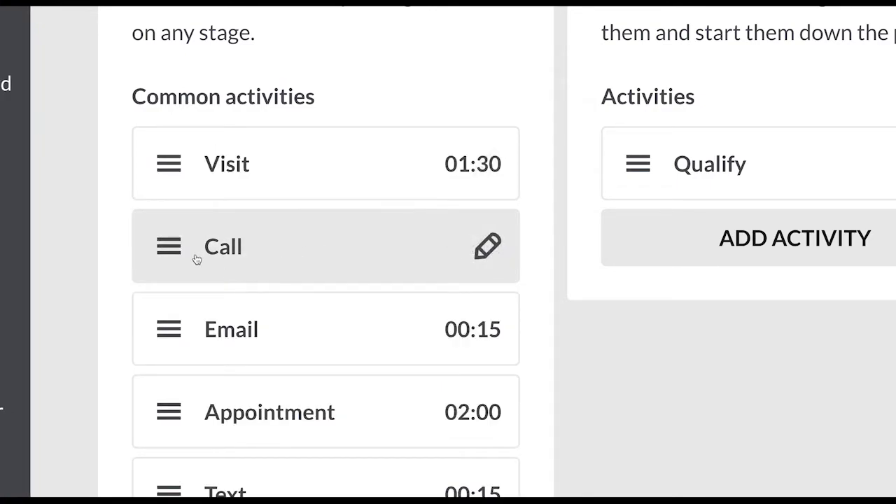
# Reorder the common activities so that Call comes first, Email second and Visit third.
pyautogui.moveTo(176, 243); pyautogui.dragTo(172, 144)
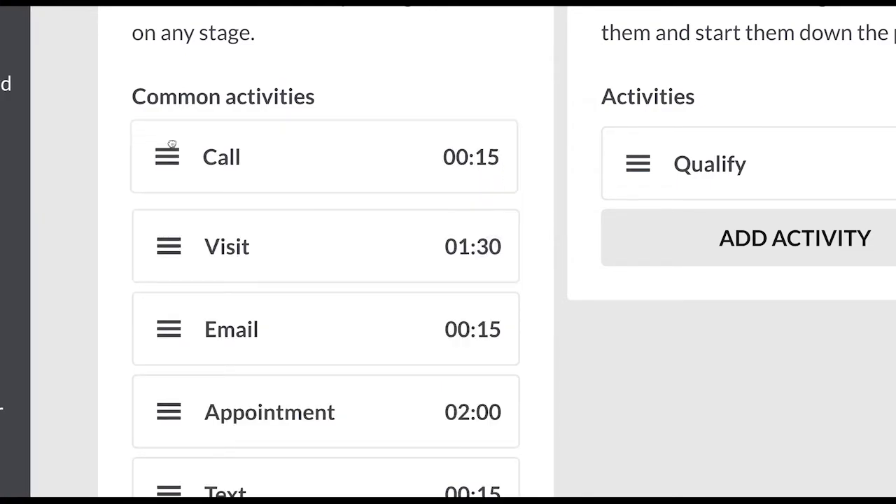
pyautogui.moveTo(168, 326); pyautogui.dragTo(172, 236)
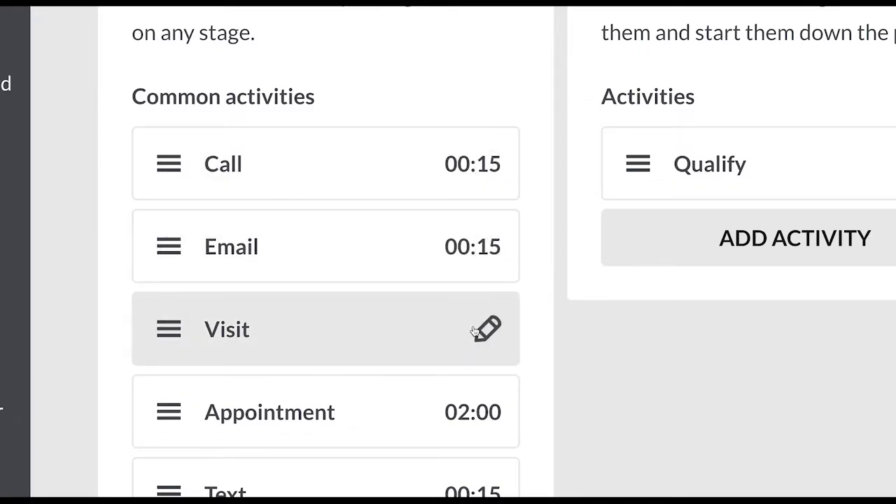
pyautogui.click(481, 329)
pyautogui.click(268, 449)
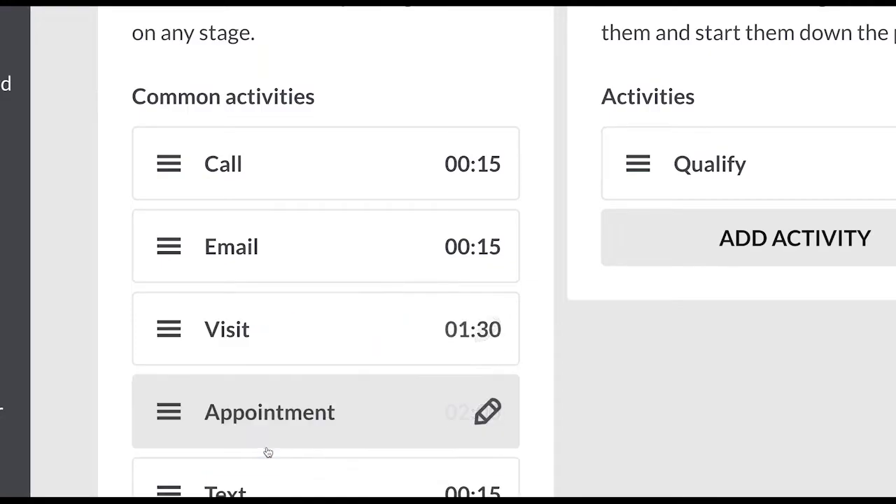
# Mark the Qualify activity of the Prospecting stage as suspended and save the change.
pyautogui.scroll(-5, 333, 273)
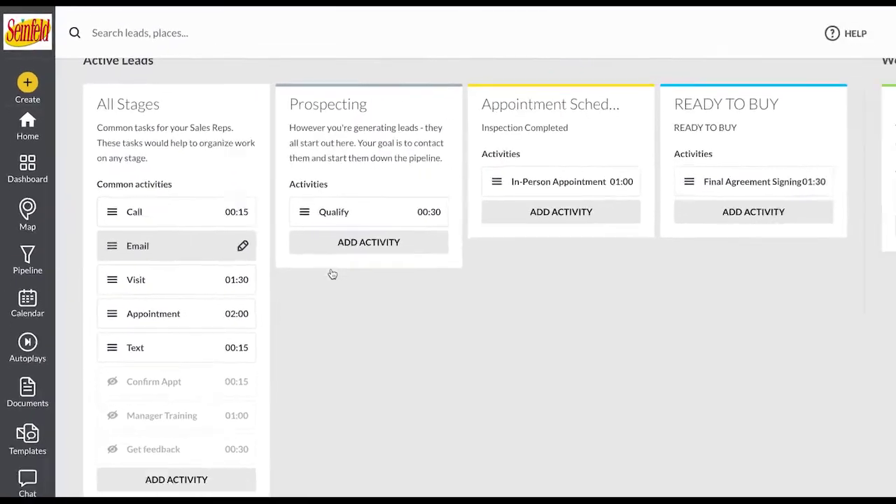
pyautogui.hscroll(1, 332, 274)
pyautogui.hscroll(4, 333, 273)
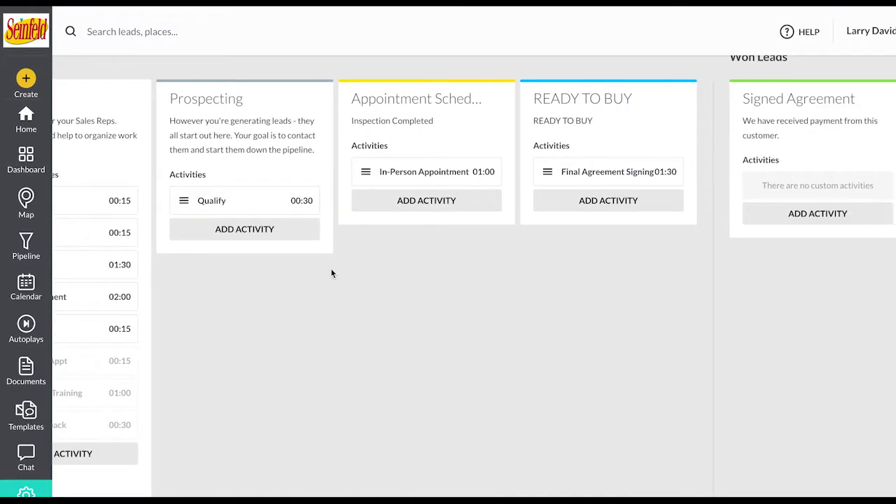
pyautogui.scroll(2, 333, 273)
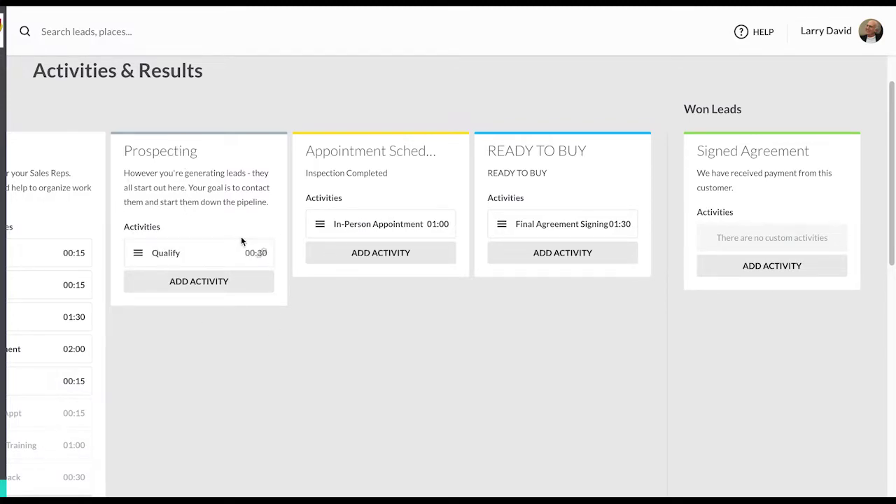
pyautogui.click(260, 252)
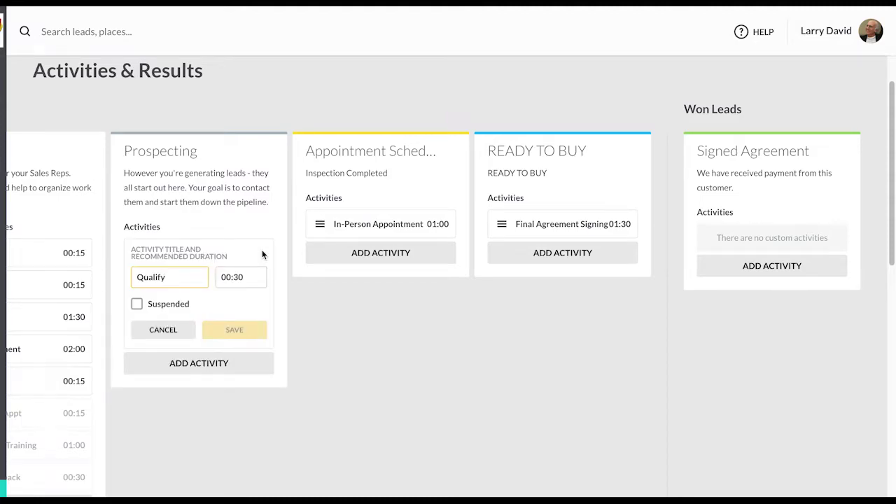
pyautogui.click(245, 276)
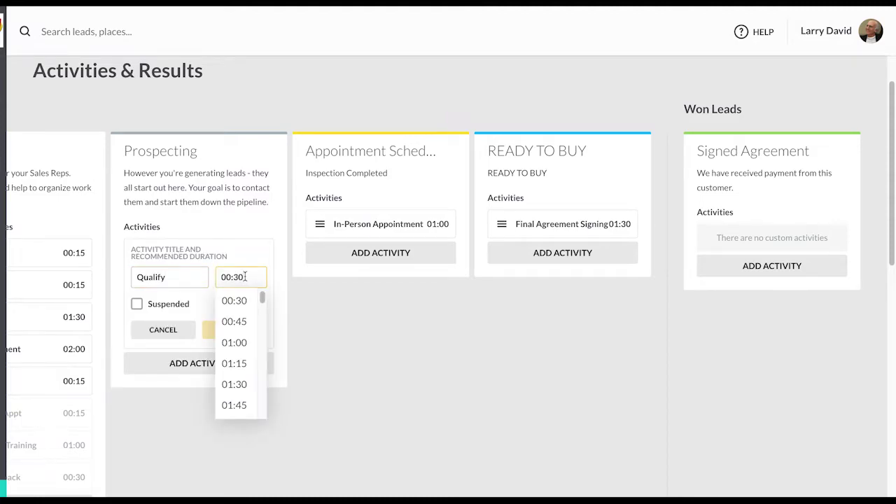
pyautogui.click(193, 278)
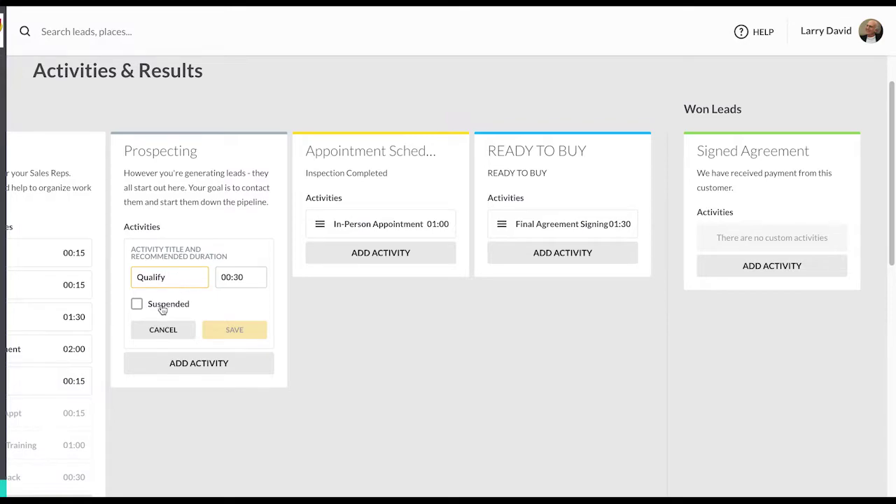
pyautogui.click(137, 303)
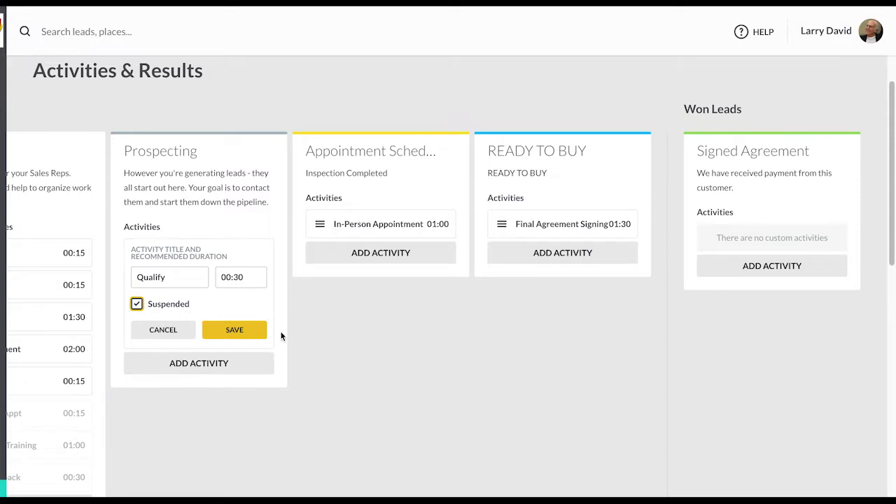
pyautogui.click(256, 332)
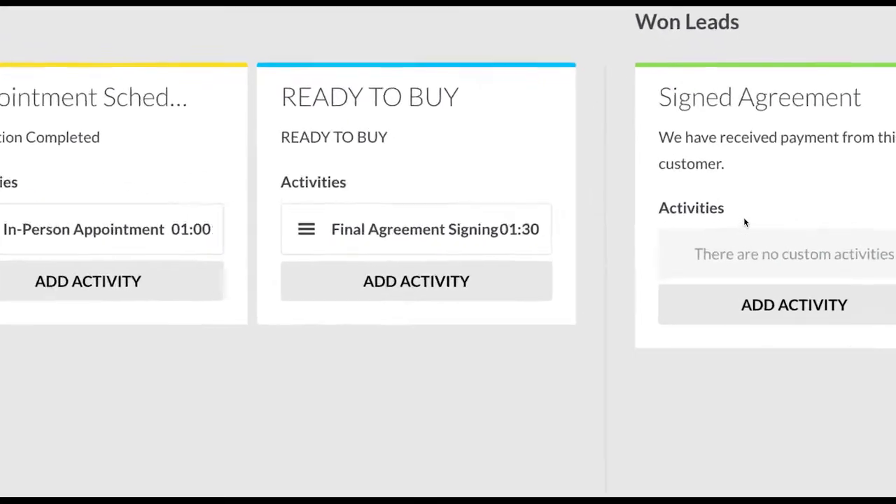
# Add a custom activity titled Referral Meeting with a recommended duration of 00:30 to the Signed Agreement stage.
pyautogui.click(662, 311)
pyautogui.scroll(-1, 642, 331)
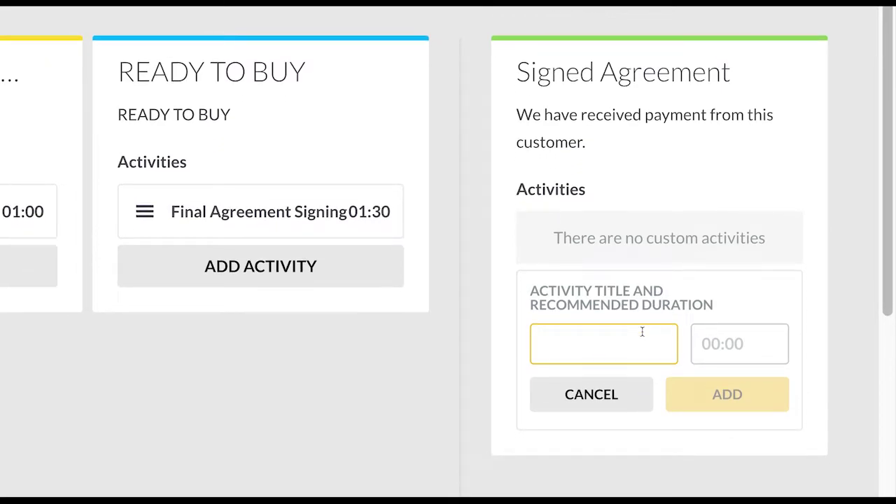
pyautogui.write('Refe')
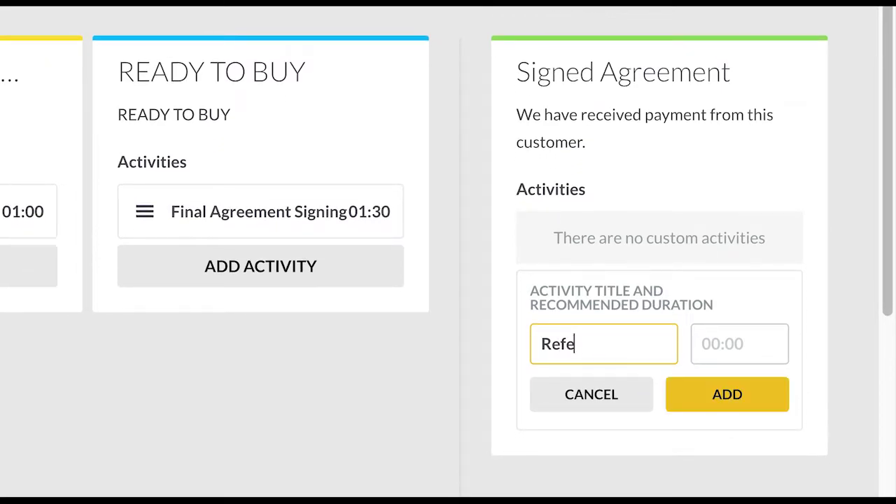
pyautogui.write('ral Meeting')
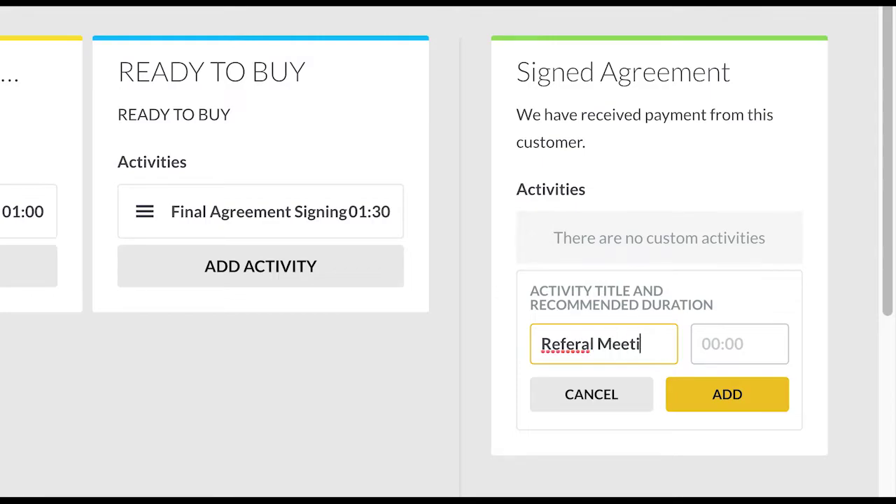
pyautogui.rightClick(571, 348)
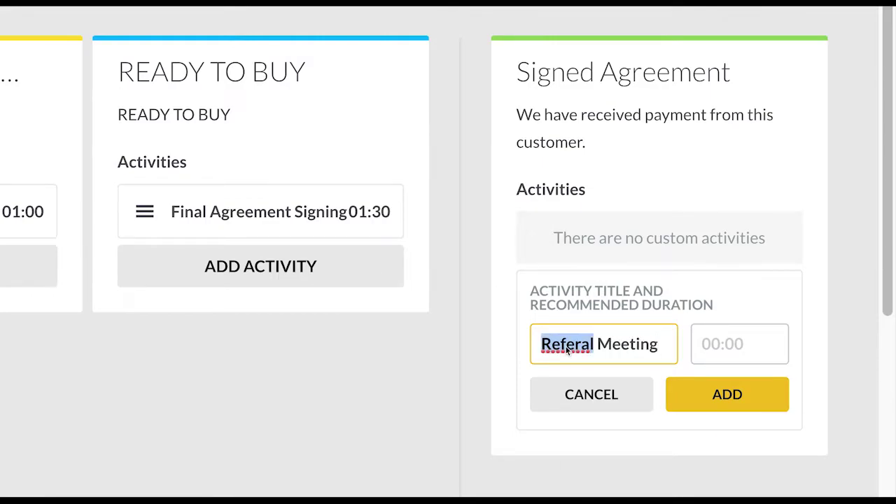
pyautogui.click(601, 297)
pyautogui.click(714, 333)
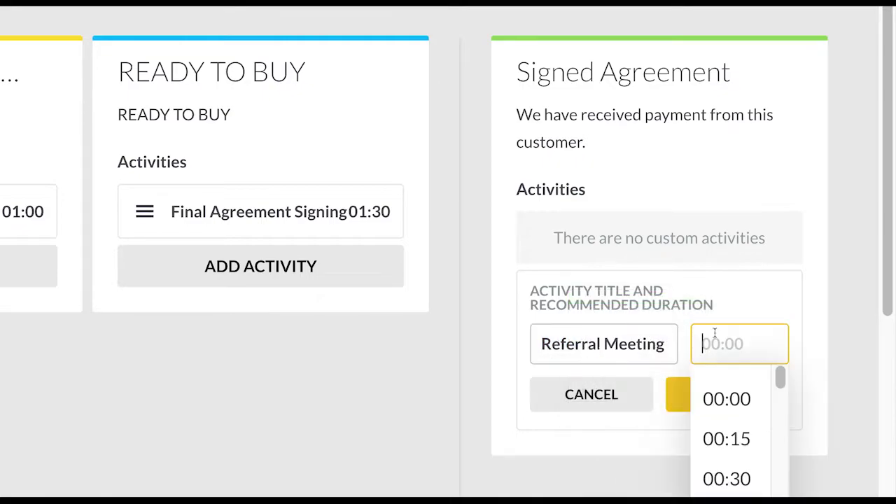
pyautogui.scroll(-2, 740, 382)
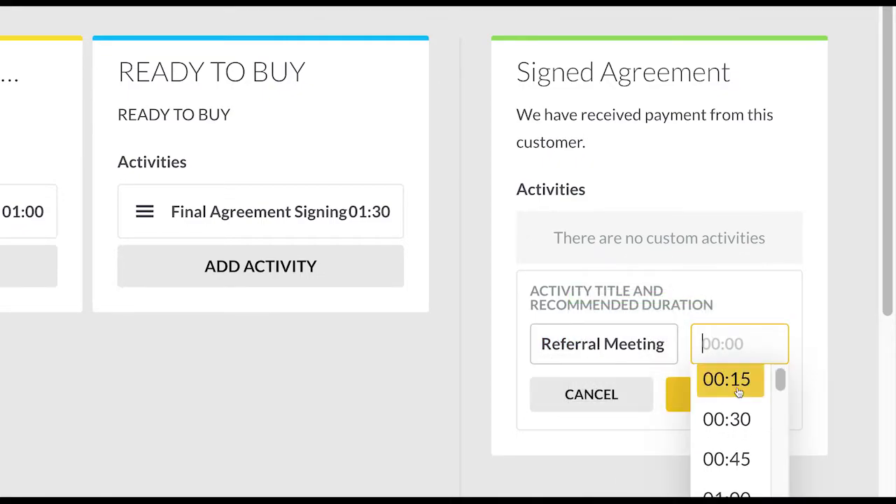
pyautogui.click(737, 415)
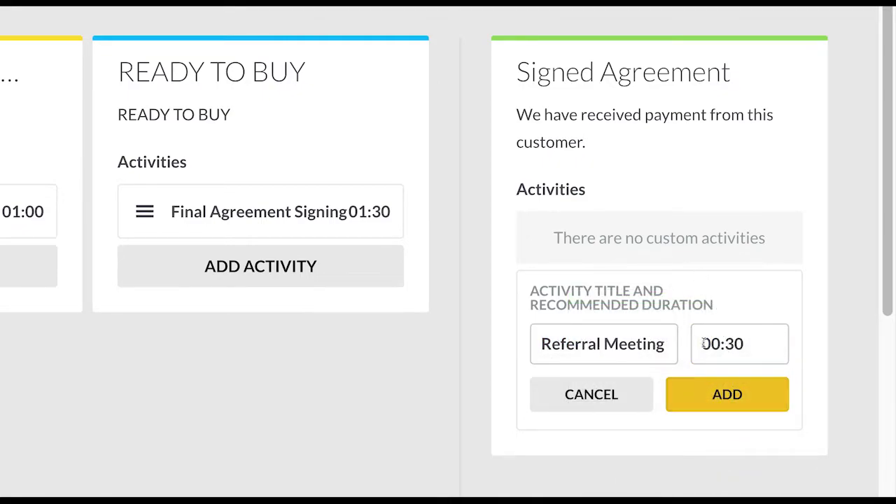
pyautogui.click(732, 404)
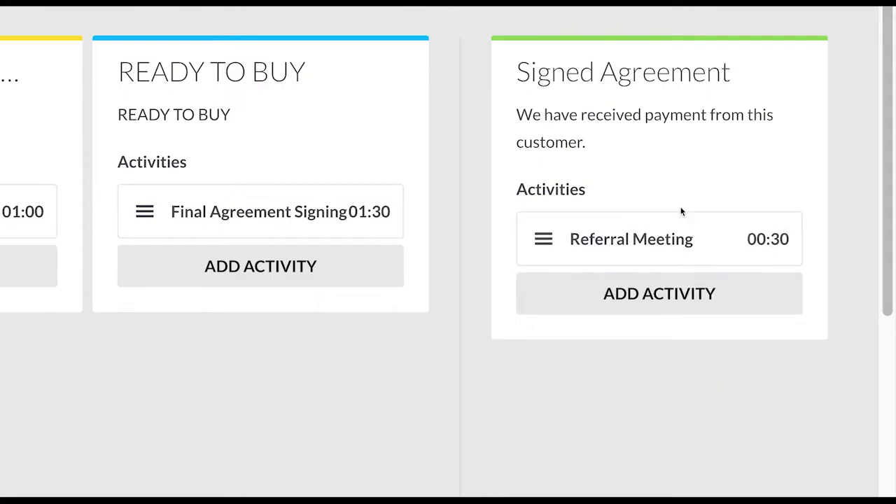
pyautogui.scroll(1, 681, 211)
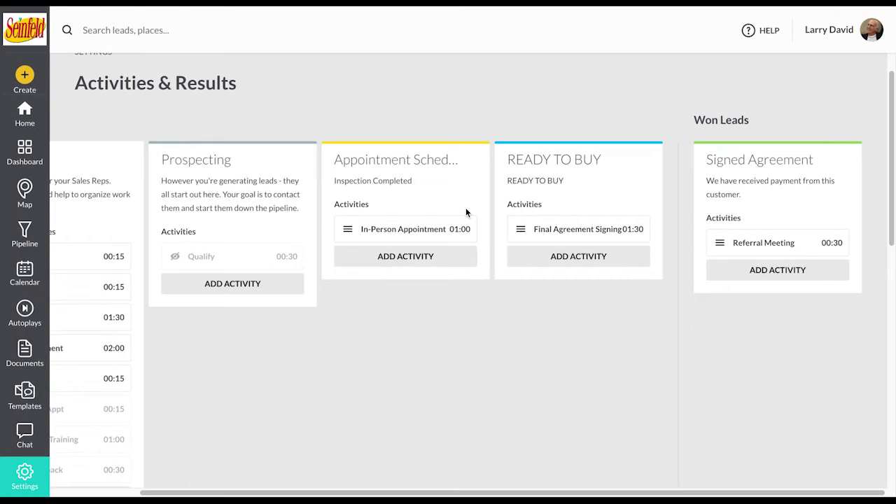
pyautogui.hscroll(-2, 478, 209)
pyautogui.scroll(1, 476, 206)
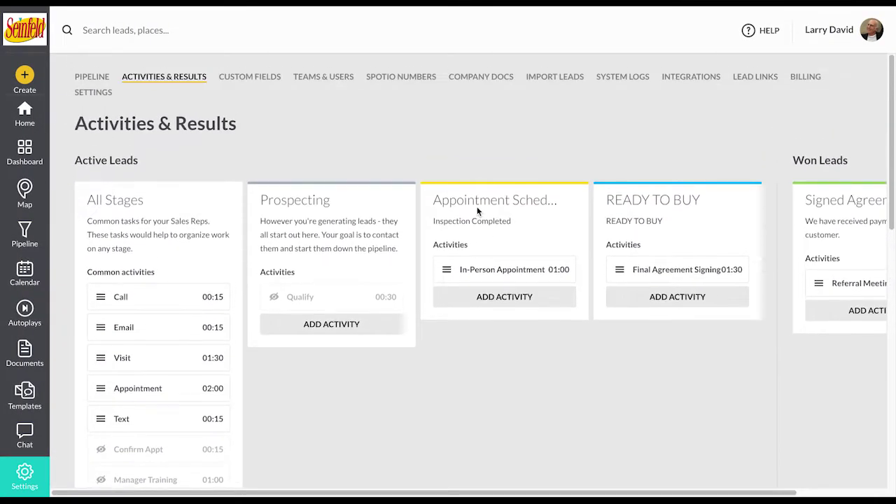